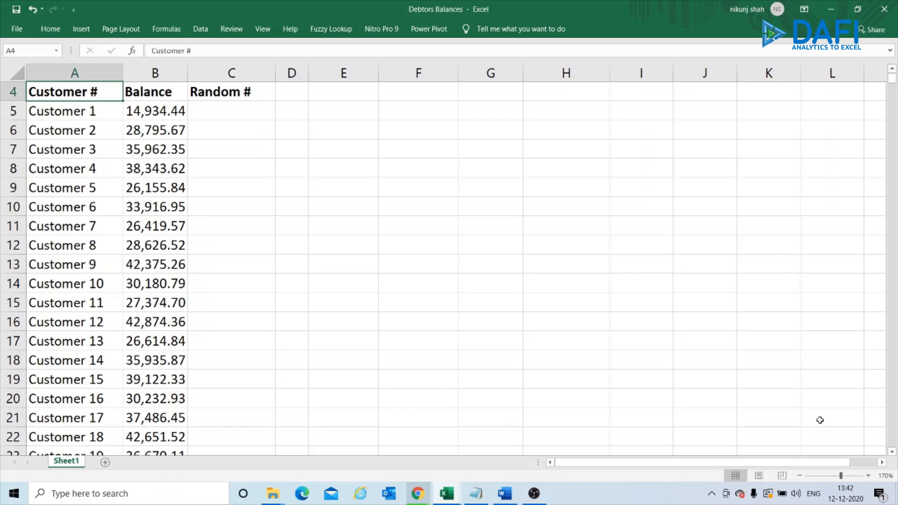
# Enter the formula =RAND() in the first Random # cell, C5
pyautogui.press('Down')
pyautogui.press('Right')
pyautogui.press('Right')
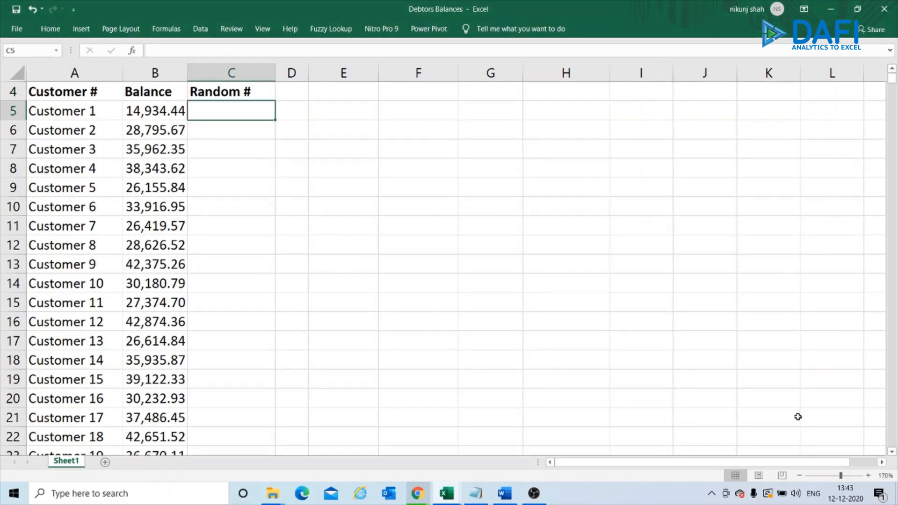
pyautogui.write('=ra')
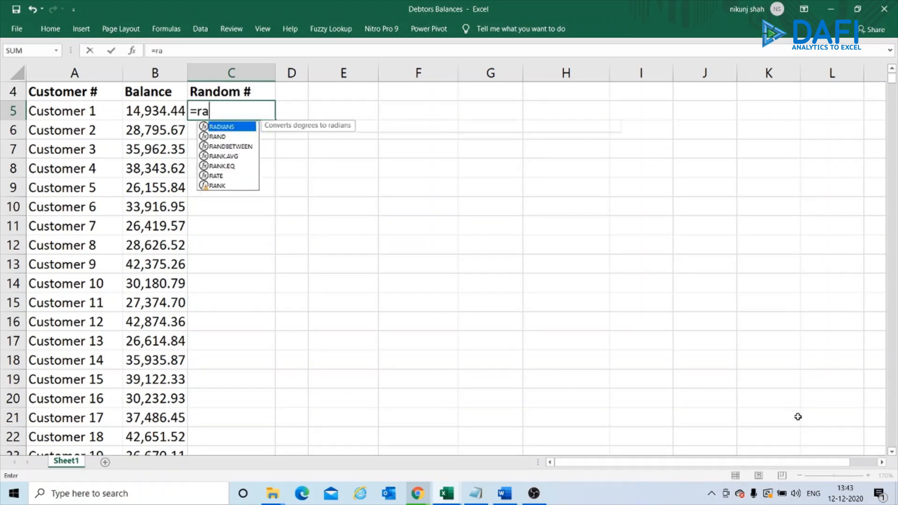
pyautogui.write('nd()')
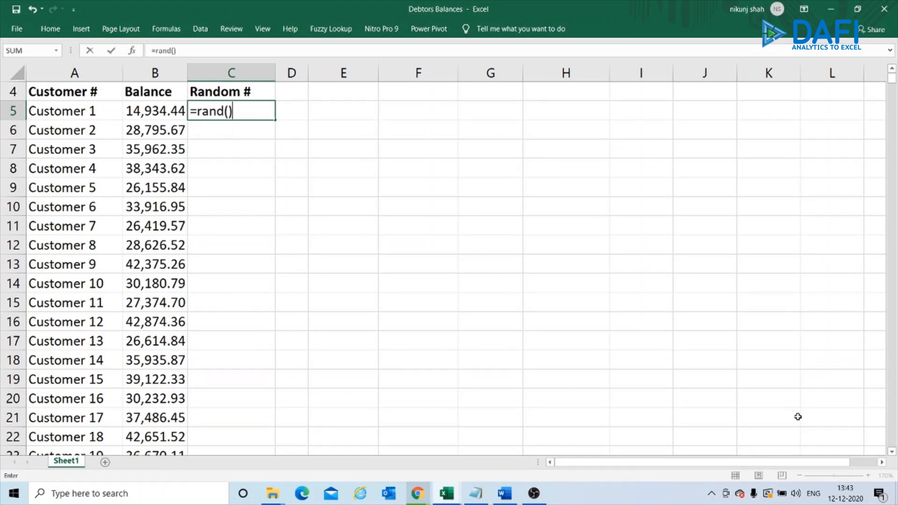
pyautogui.press('Return')
pyautogui.press('Up')
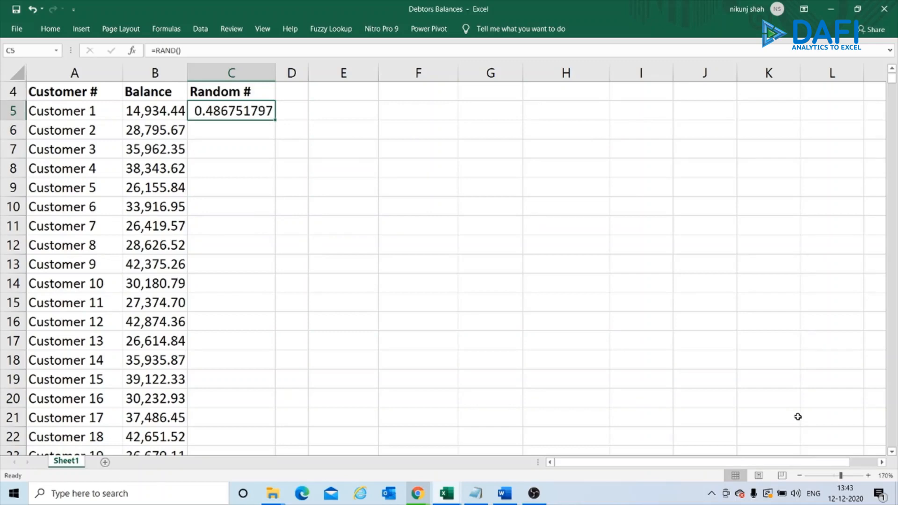
# Copy the RAND formula from C5 down the Random # column to the last customer in row 2004
pyautogui.hotkey('ctrl', 'c')
pyautogui.press('Left')
pyautogui.hotkey('ctrl', 'Down')
pyautogui.press('Right')
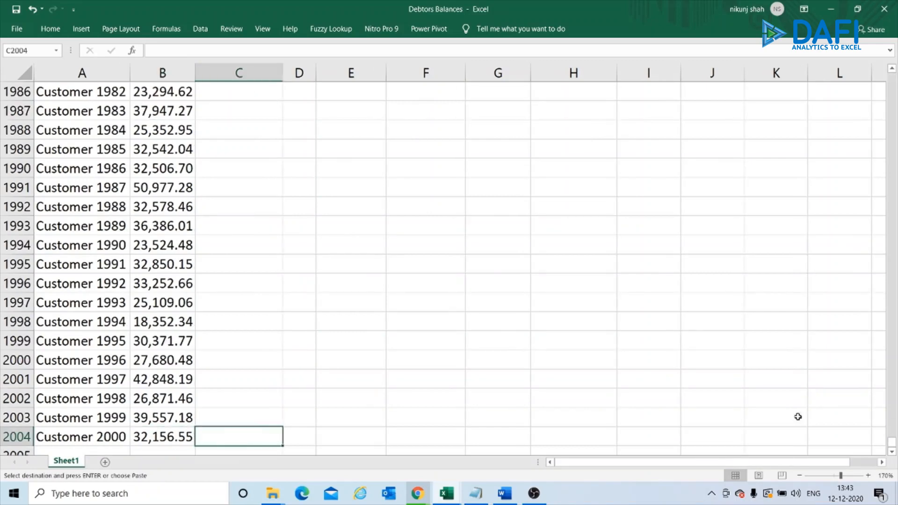
pyautogui.hotkey('ctrl', 'shift', 'Up')
pyautogui.hotkey('ctrl', 'v')
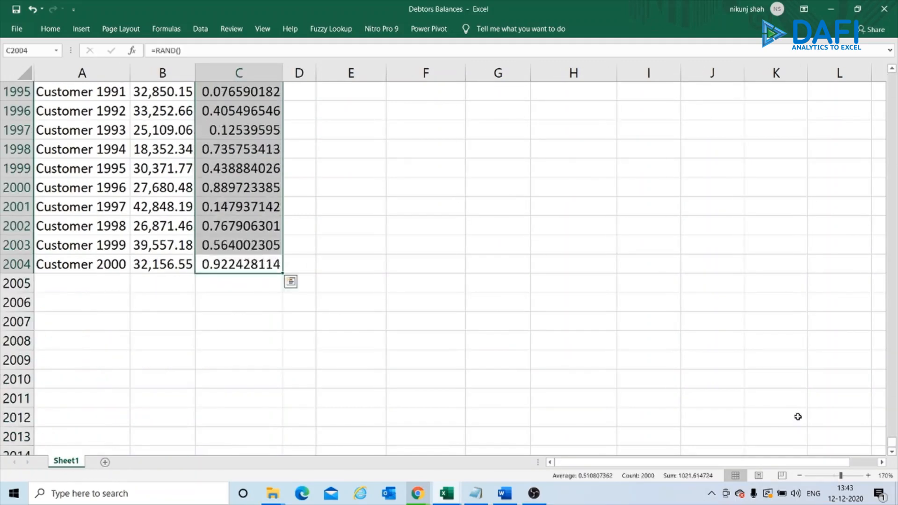
# Sort the customer table by Random #, on cell values, from smallest to largest
pyautogui.hotkey('ctrl', 'Up')
pyautogui.press('Down')
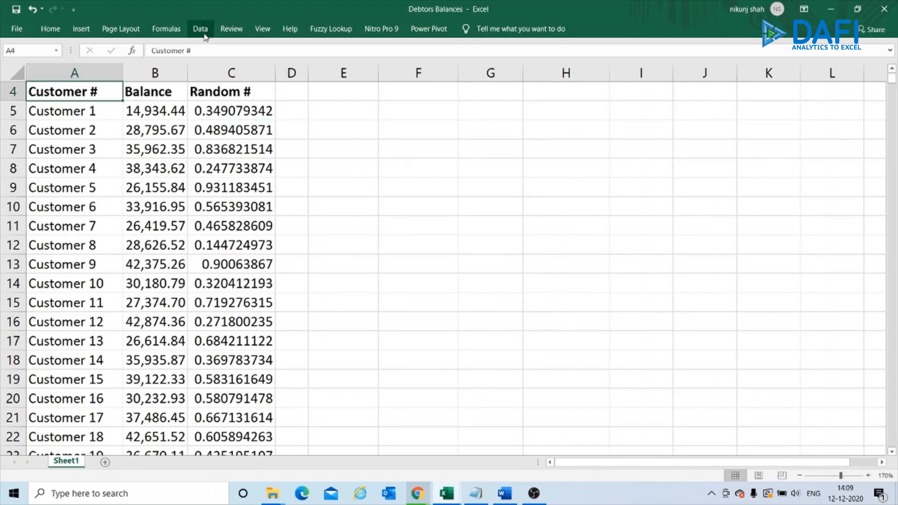
pyautogui.click(204, 34)
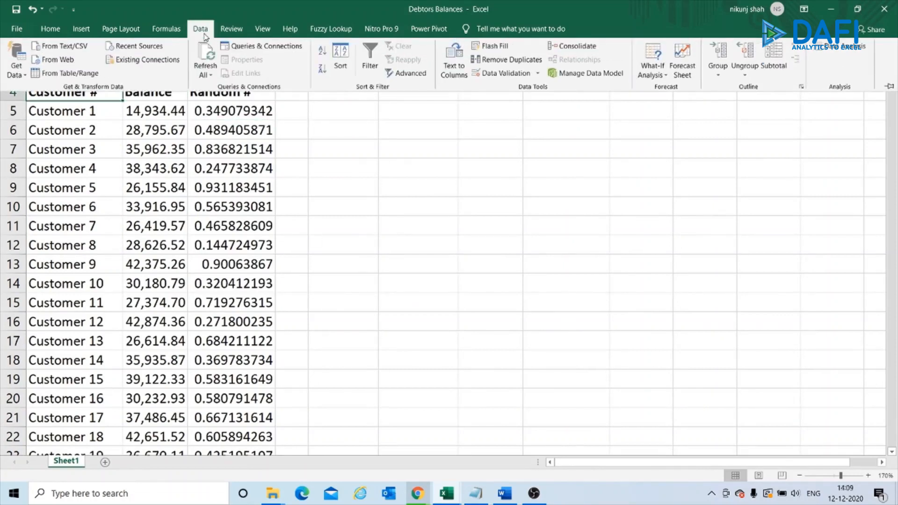
pyautogui.click(340, 60)
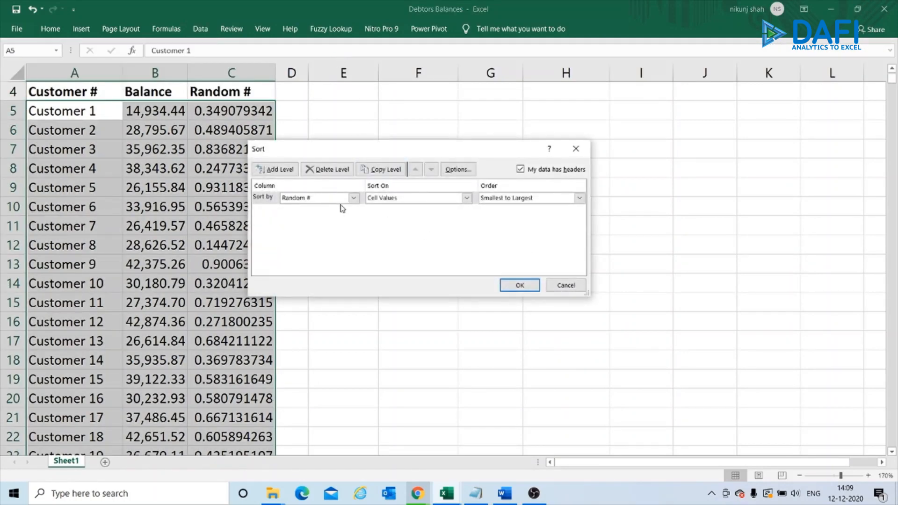
pyautogui.click(353, 198)
pyautogui.click(304, 224)
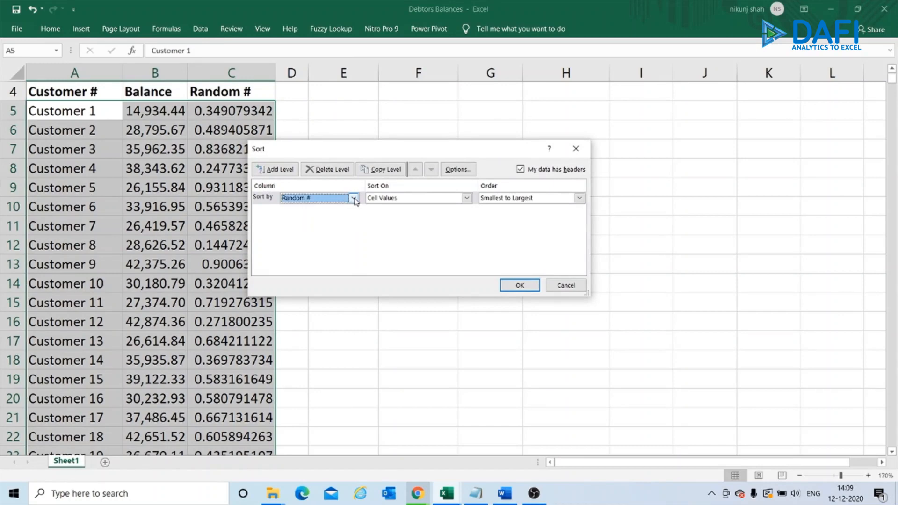
pyautogui.click(510, 283)
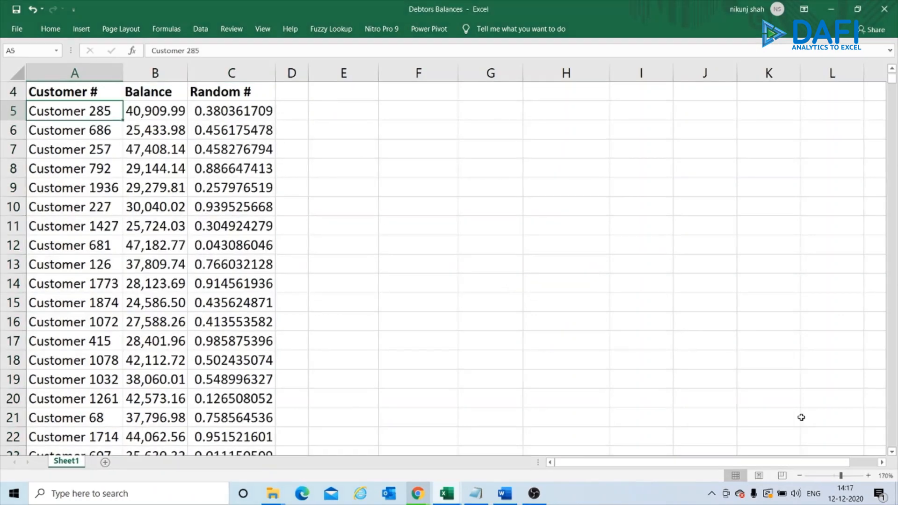
# Select the first 20 customers from row 5 to row 24, including their balances, as the random sample
pyautogui.hotkey('shift', 'Down')
pyautogui.hotkey('shift', 'Down')
pyautogui.hotkey('shift', 'Down')
pyautogui.hotkey('shift', 'Down')
pyautogui.hotkey('shift', 'Down')
pyautogui.hotkey('shift', 'Down')
pyautogui.hotkey('shift', 'Down')
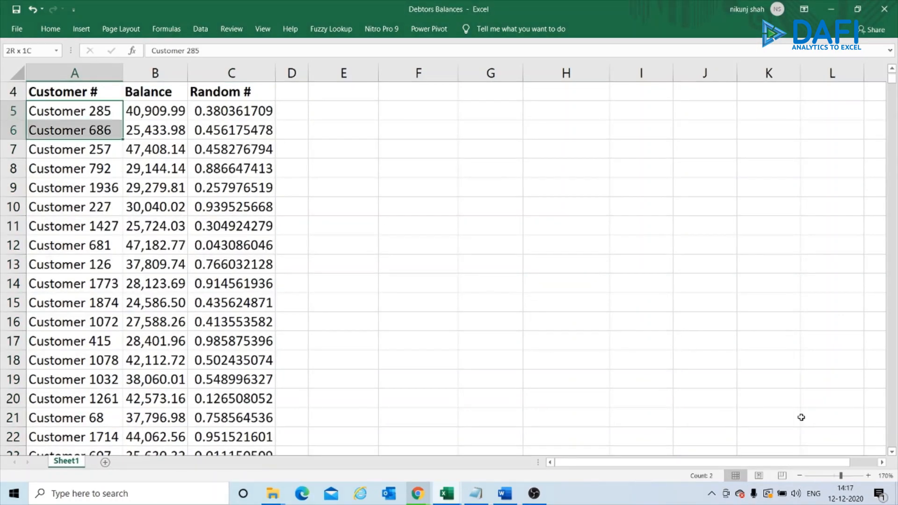
pyautogui.hotkey('shift', 'Down')
pyautogui.hotkey('shift', 'Down')
pyautogui.hotkey('shift', 'Down')
pyautogui.hotkey('shift', 'Down')
pyautogui.hotkey('shift', 'Down')
pyautogui.hotkey('shift', 'Down')
pyautogui.hotkey('shift', 'Down')
pyautogui.hotkey('shift', 'Down')
pyautogui.hotkey('shift', 'Down')
pyautogui.hotkey('shift', 'Down')
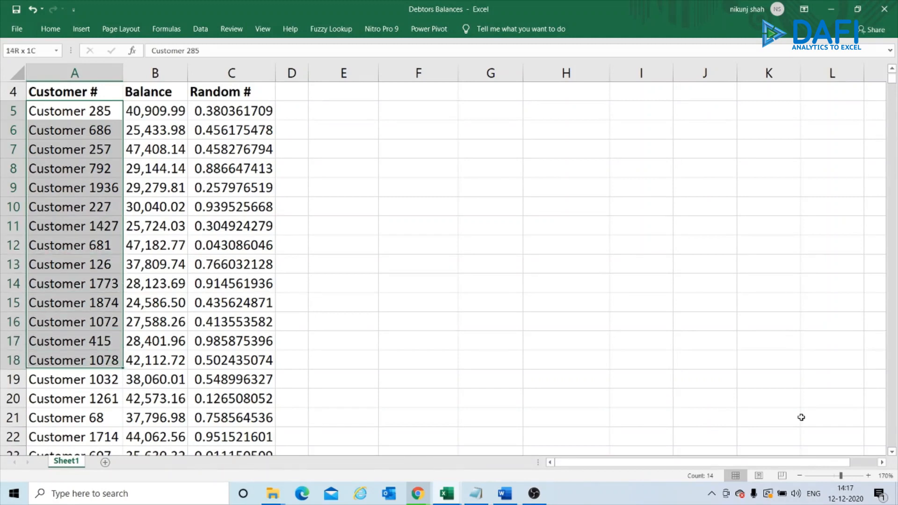
pyautogui.hotkey('shift', 'Down')
pyautogui.hotkey('shift', 'Down')
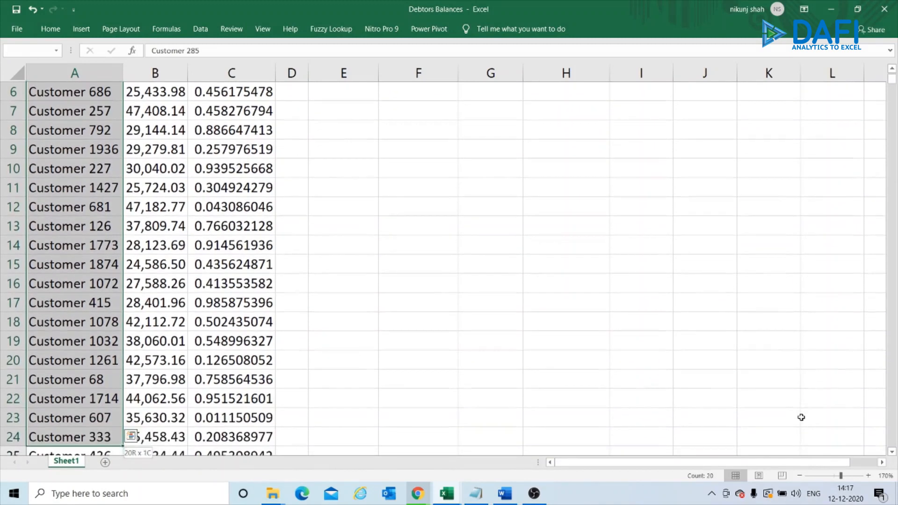
pyautogui.hotkey('shift', 'Down')
pyautogui.hotkey('shift', 'Up')
pyautogui.hotkey('shift', 'Right')
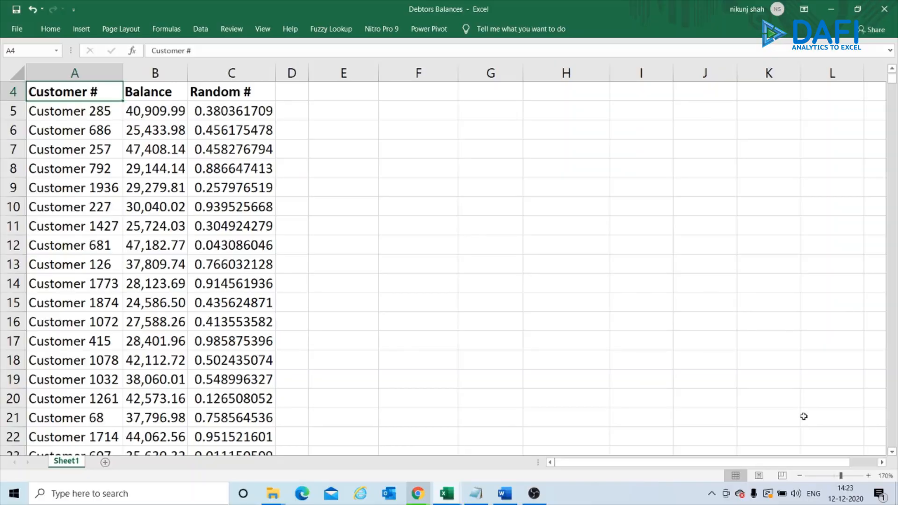
# Inspect the population's mean, median and standard deviation formulas in F2, G2 and H2
pyautogui.hotkey('ctrl', 'Home')
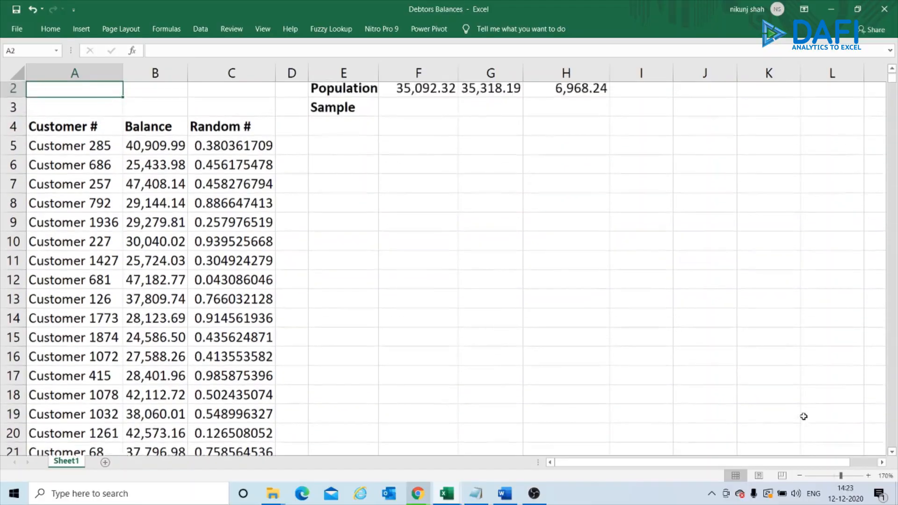
pyautogui.press('Right')
pyautogui.press('Right')
pyautogui.press('Right')
pyautogui.press('Right')
pyautogui.press('Right')
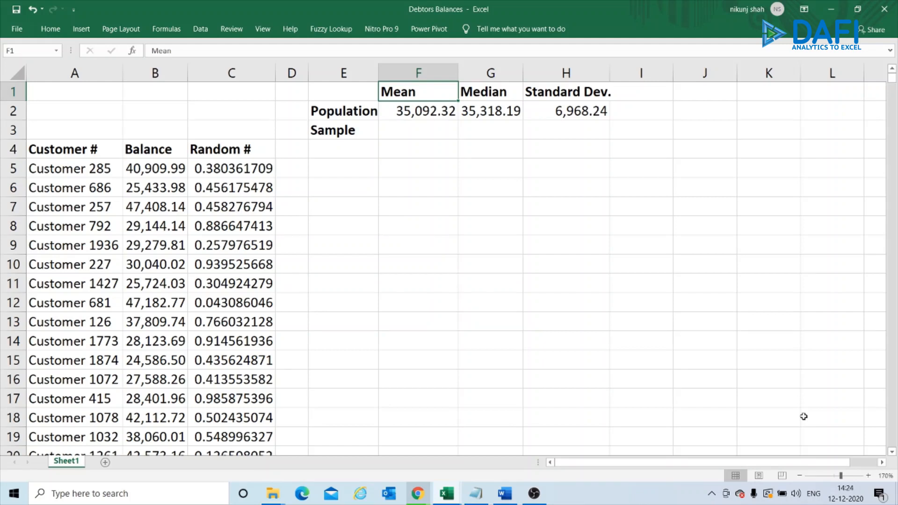
pyautogui.press('Down')
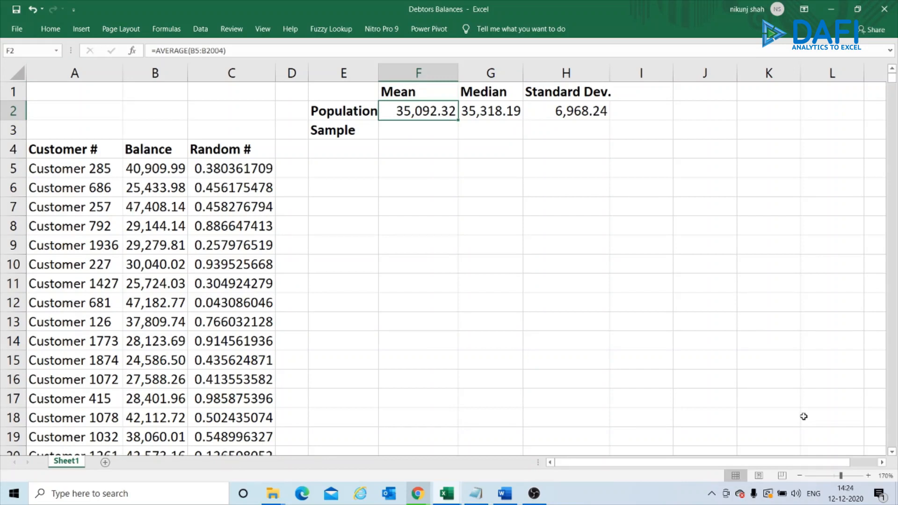
pyautogui.press('F2')
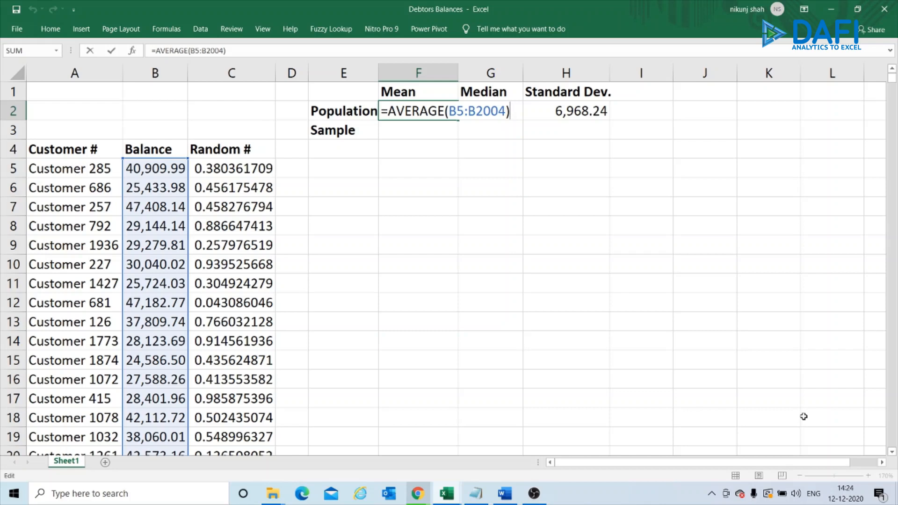
pyautogui.press('Escape')
pyautogui.press('Right')
pyautogui.press('F2')
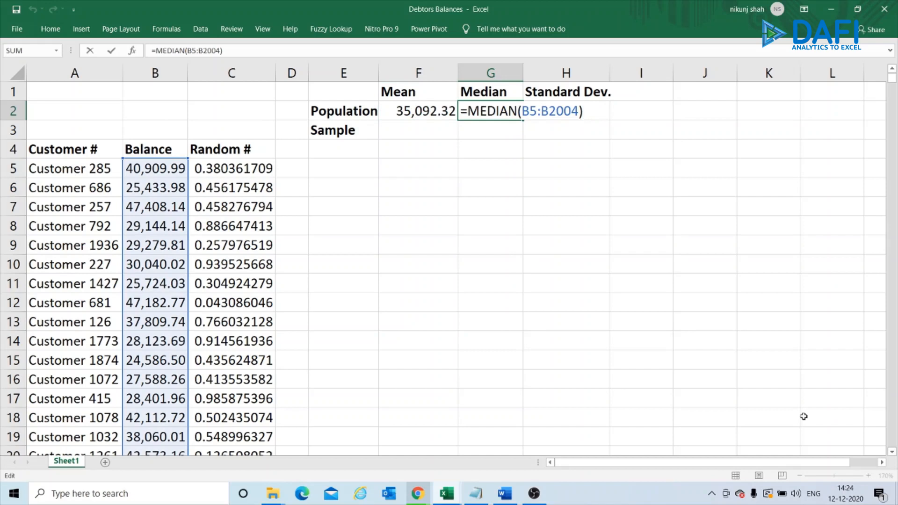
pyautogui.press('Escape')
pyautogui.press('Right')
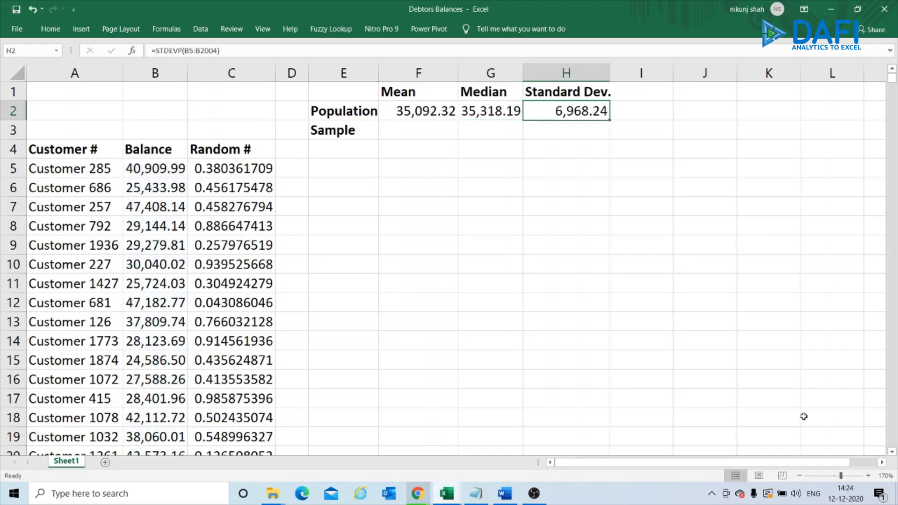
pyautogui.press('F2')
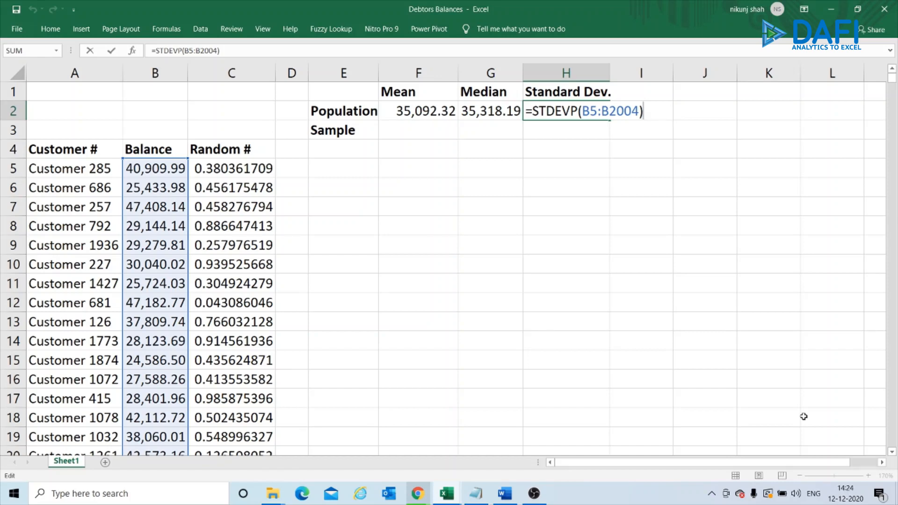
pyautogui.press('Return')
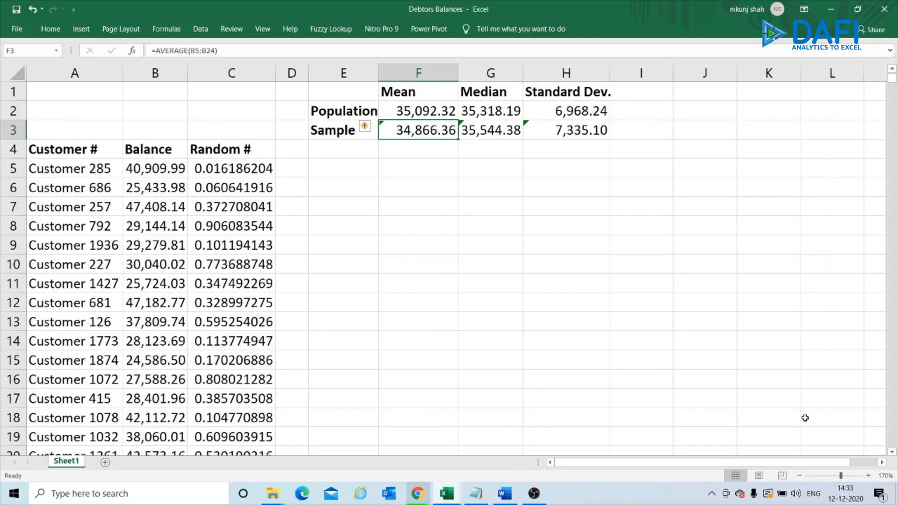
# Inspect the sample's mean and median formulas in F3 and G3
pyautogui.press('F2')
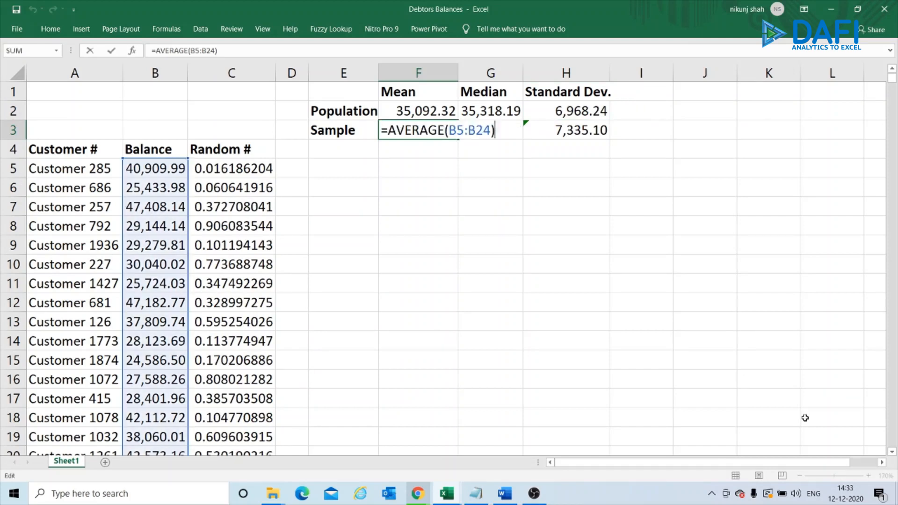
pyautogui.press('Escape')
pyautogui.press('Right')
pyautogui.press('F2')
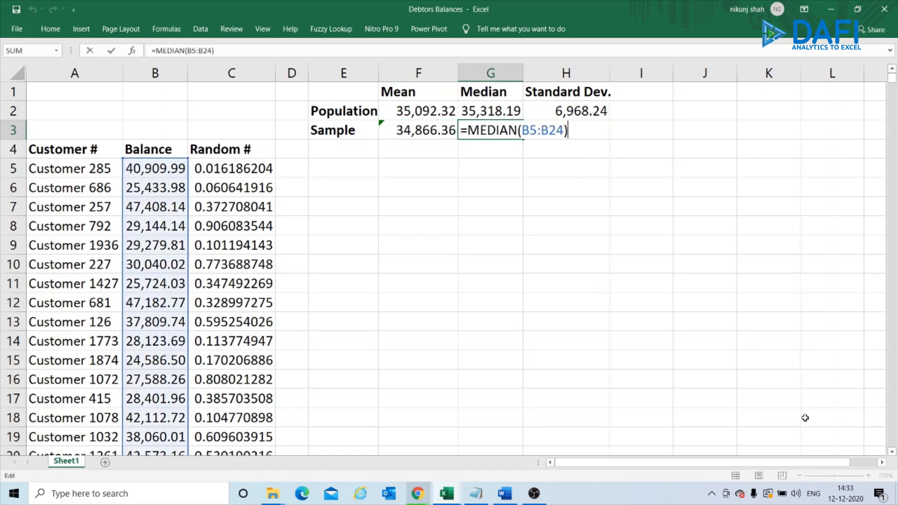
pyautogui.press('Escape')
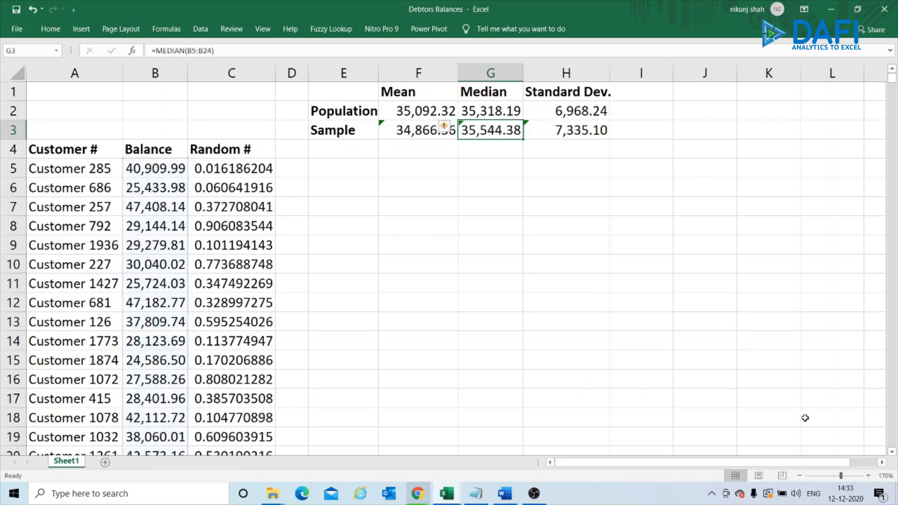
# Change the sample standard deviation formula in H3 to =STDEV(B5:B24)
pyautogui.press('Right')
pyautogui.press('F2')
pyautogui.press('Left')
pyautogui.press('Left')
pyautogui.press('Left')
pyautogui.press('Left')
pyautogui.press('Left')
pyautogui.press('Left')
pyautogui.press('Left')
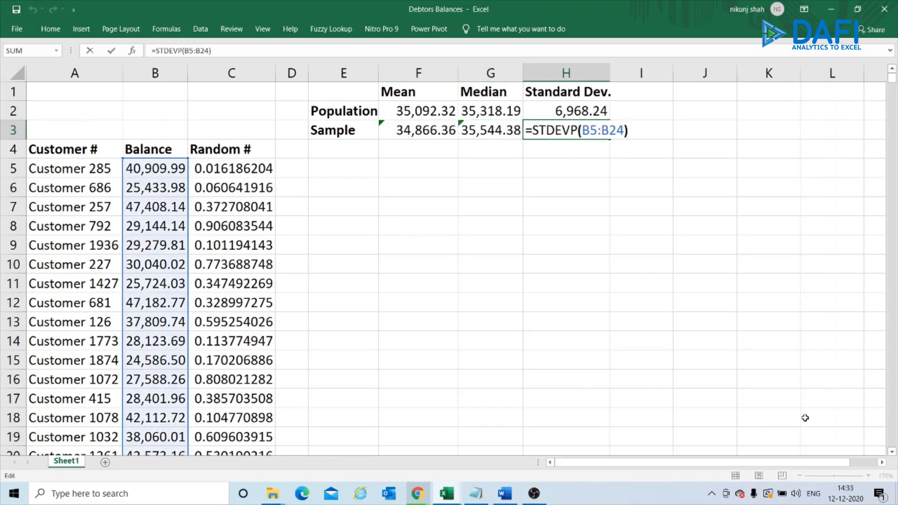
pyautogui.press('Left')
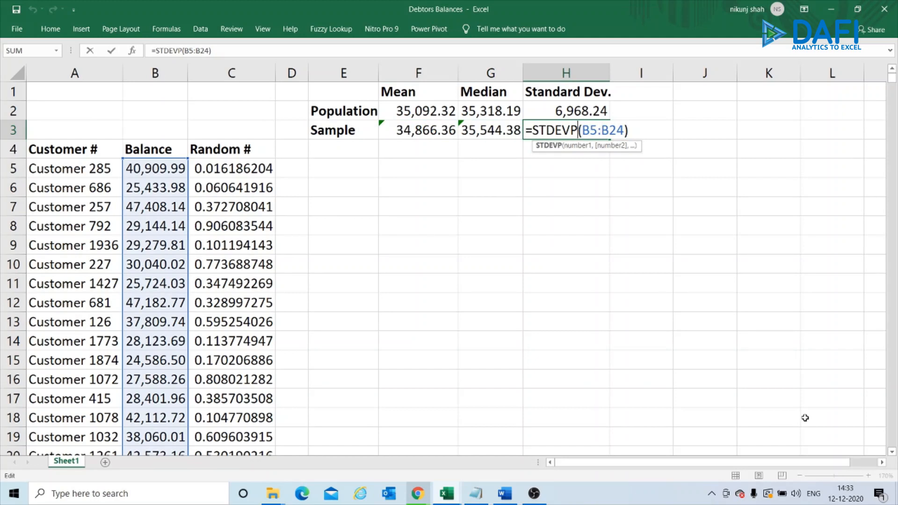
pyautogui.press('BackSpace')
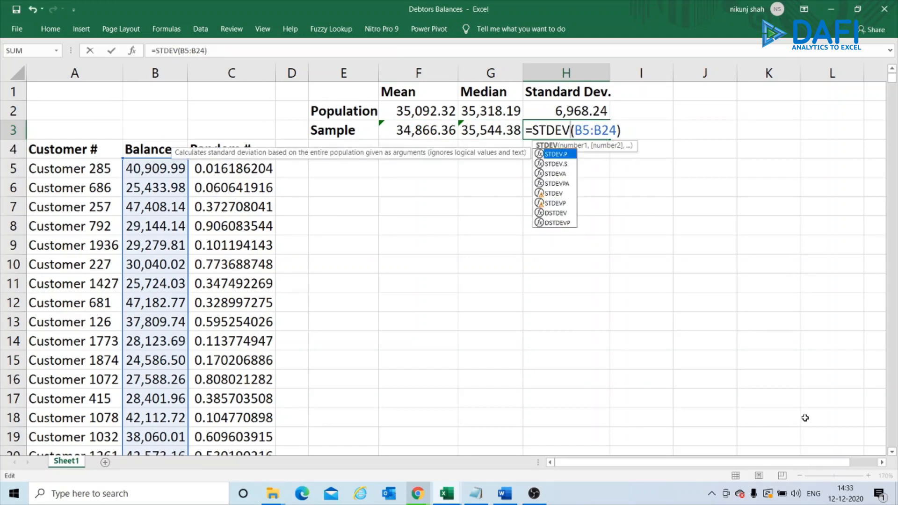
pyautogui.press('Return')
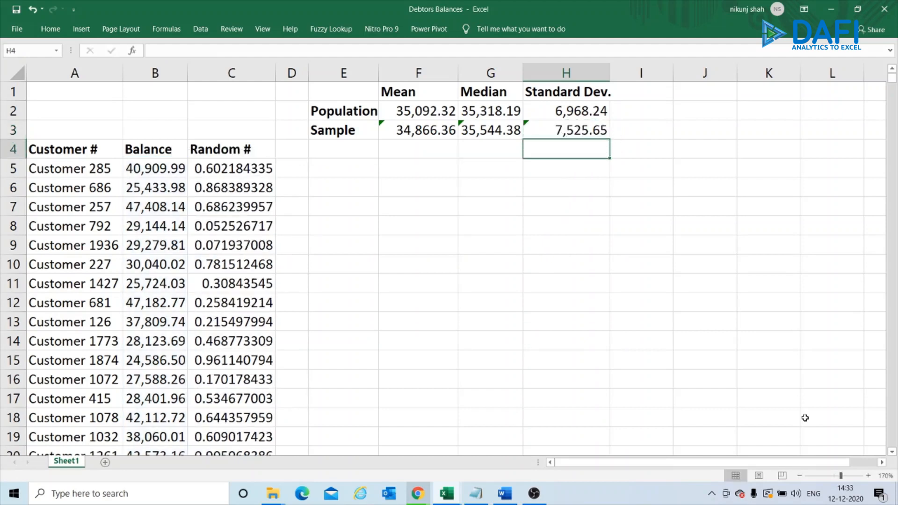
pyautogui.press('Up')
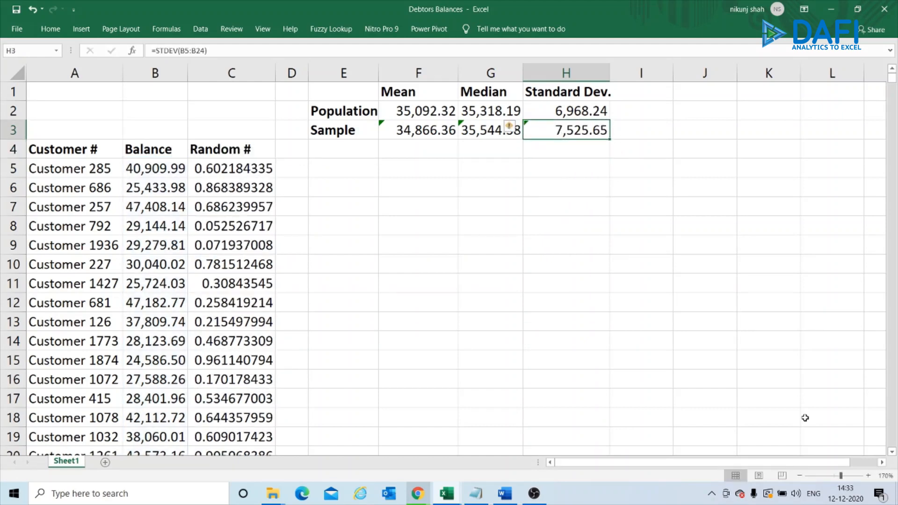